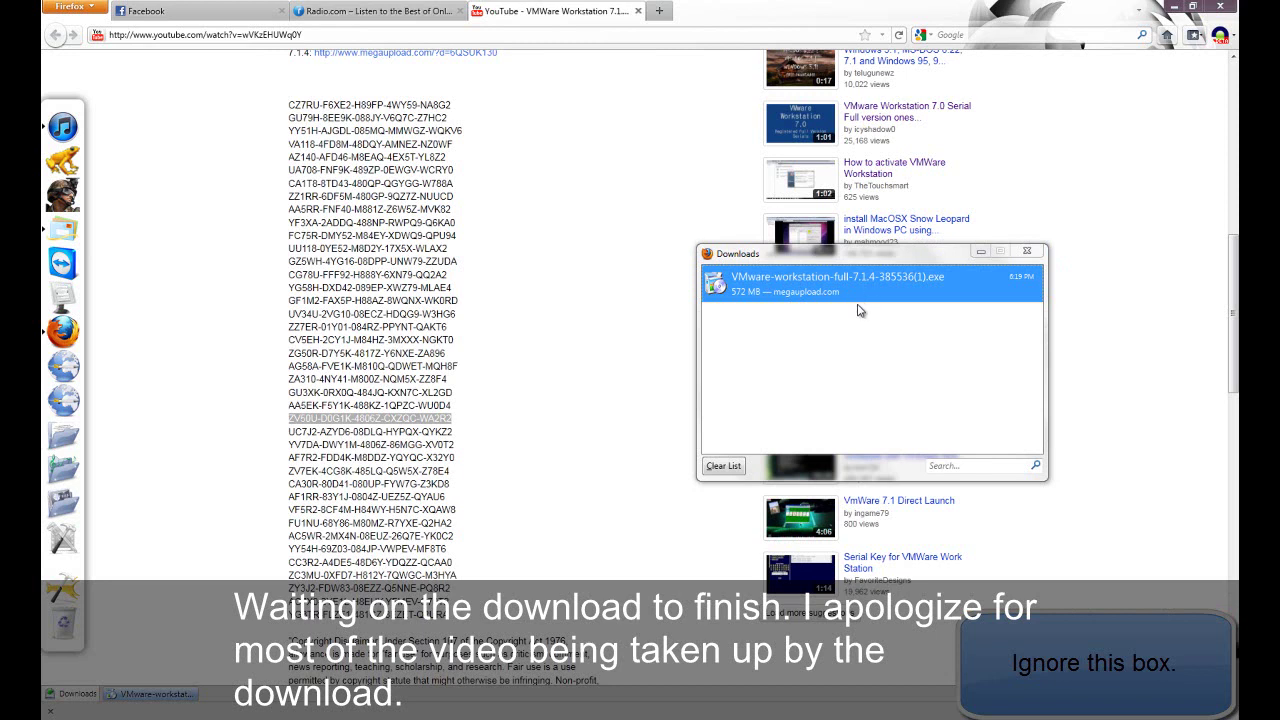
# Clear the desktop by minimizing the browser and chat windows and closing the file explorer window
pyautogui.click(800, 356)
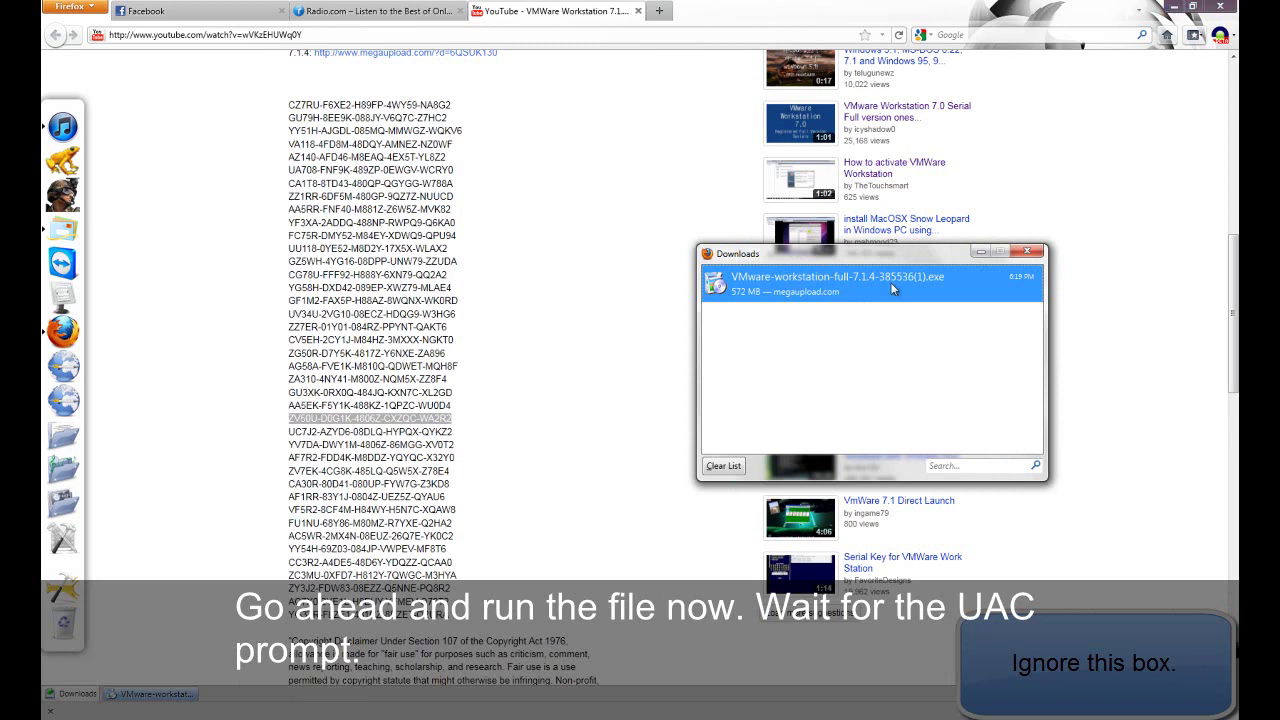
pyautogui.click(1174, 7)
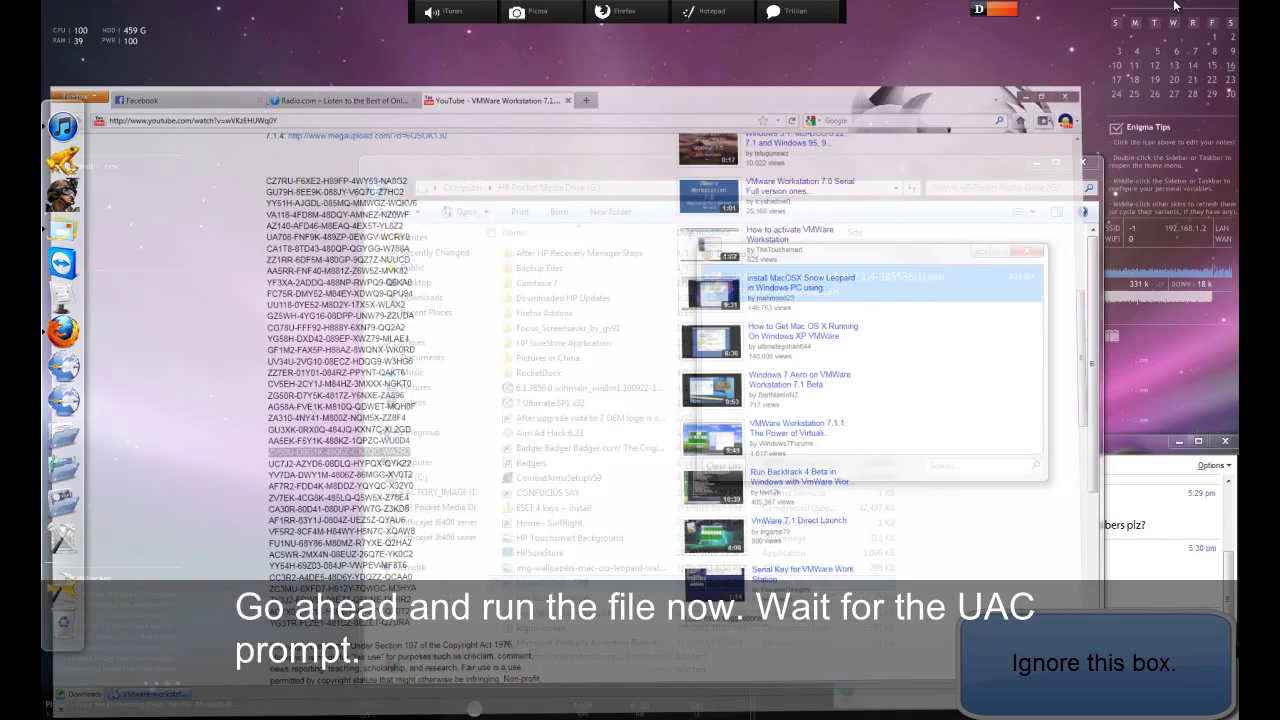
pyautogui.click(1082, 162)
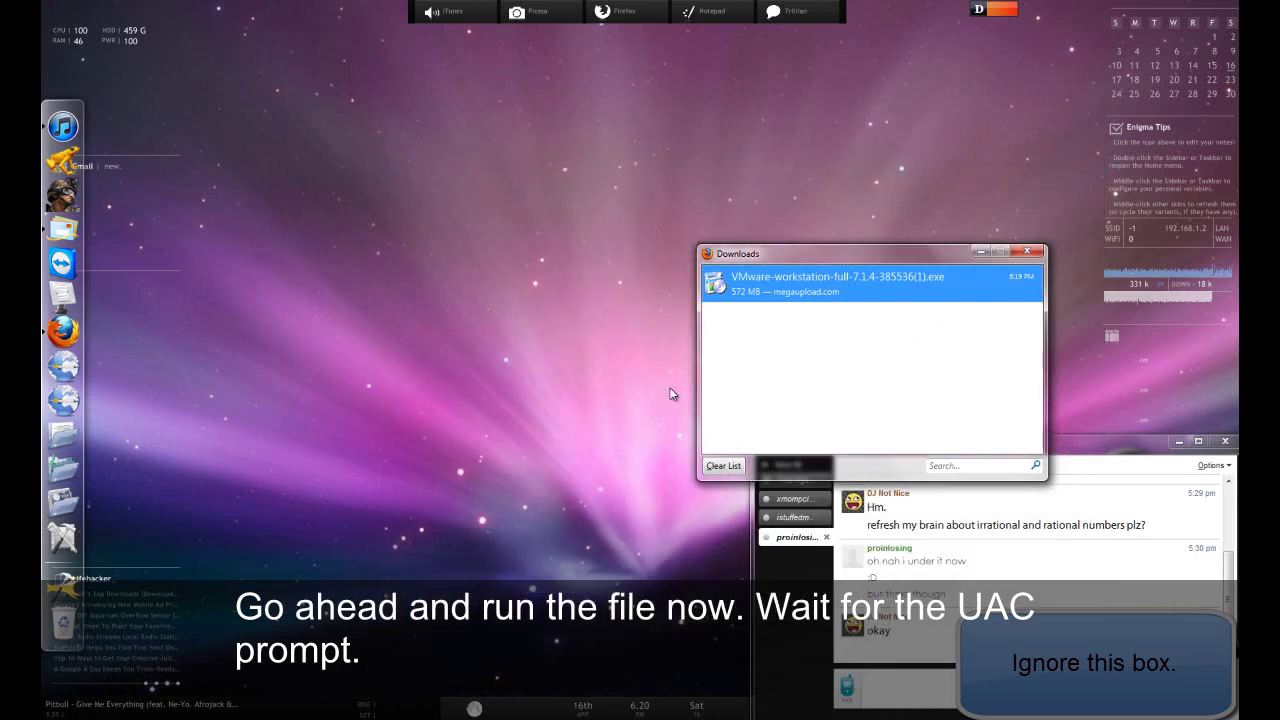
pyautogui.click(1178, 442)
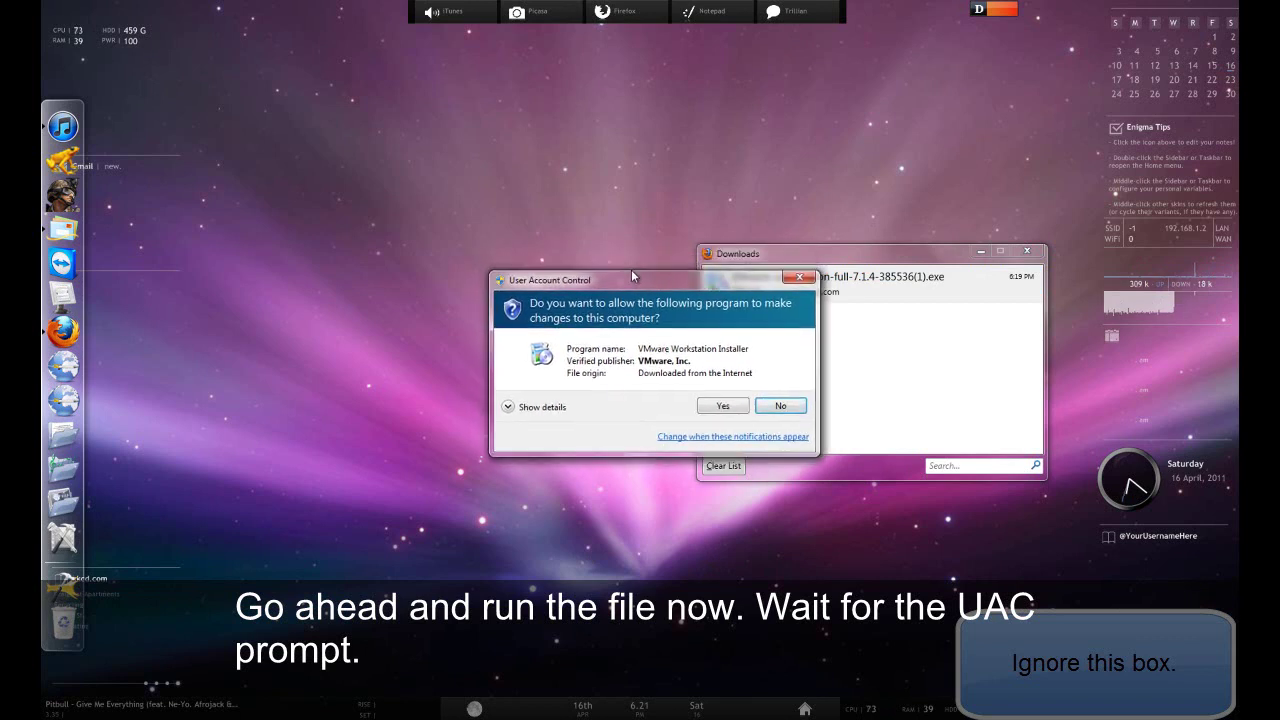
# Close the Downloads window and allow the VMware Workstation Installer to make changes to the computer
pyautogui.click(703, 380)
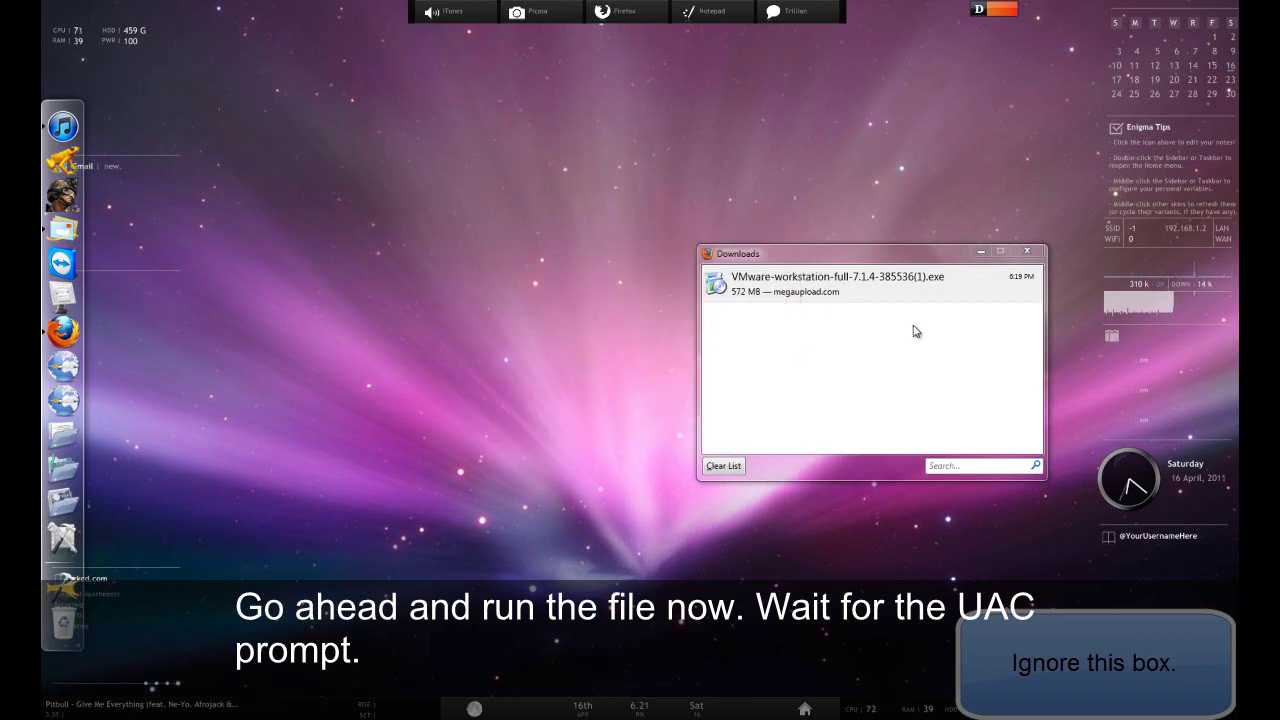
pyautogui.click(1025, 252)
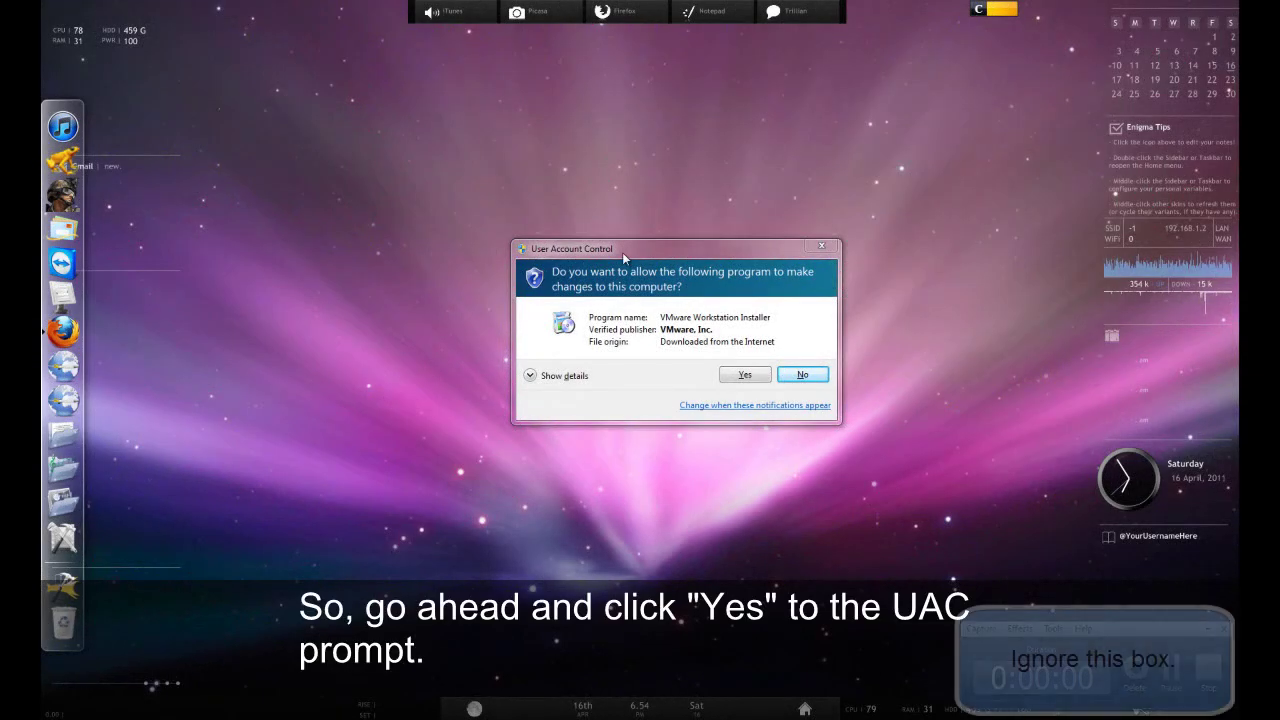
pyautogui.moveTo(622, 252); pyautogui.dragTo(570, 269)
pyautogui.click(692, 391)
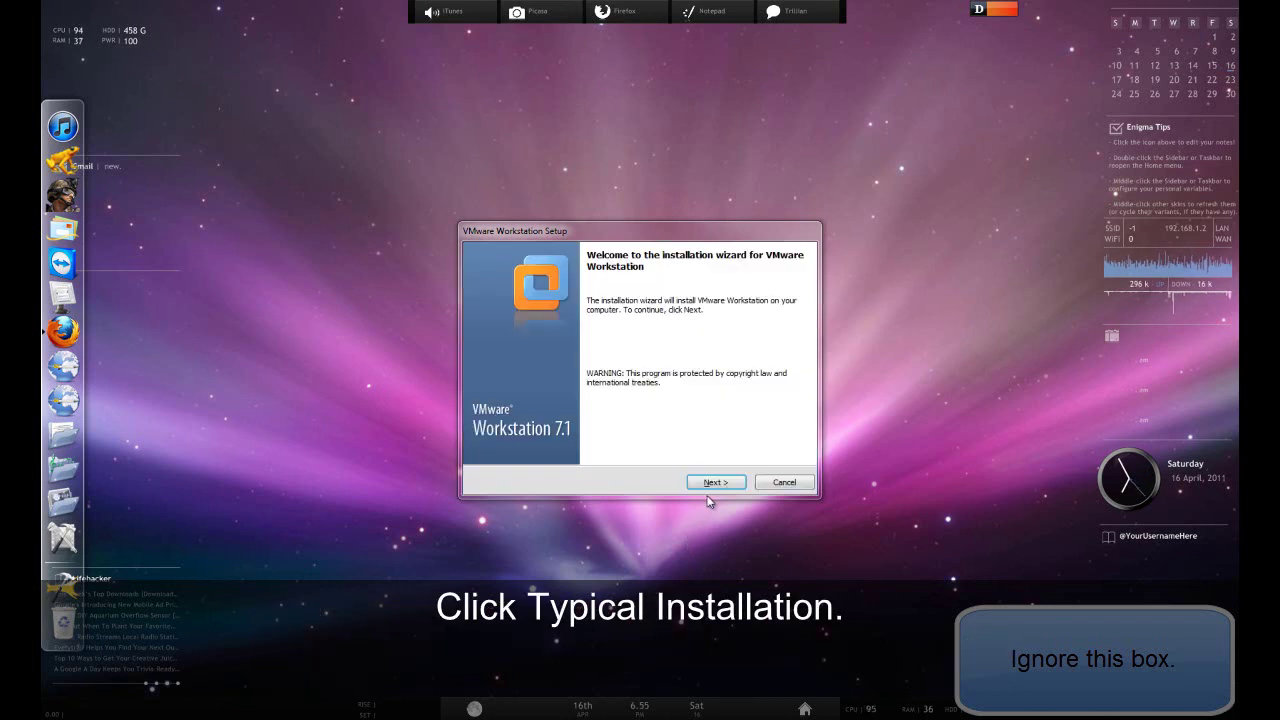
# Choose the Typical setup type and accept the default destination folder under C:\Program Files (x86)\VMware
pyautogui.click(729, 485)
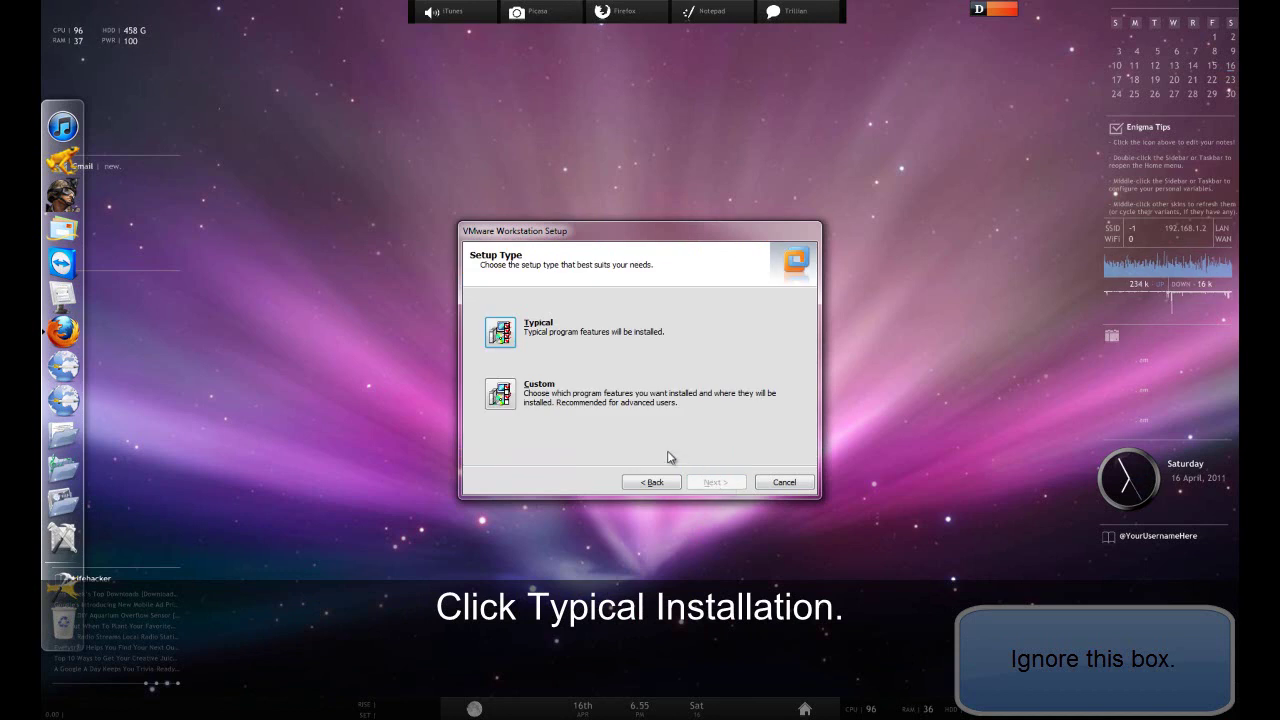
pyautogui.click(502, 336)
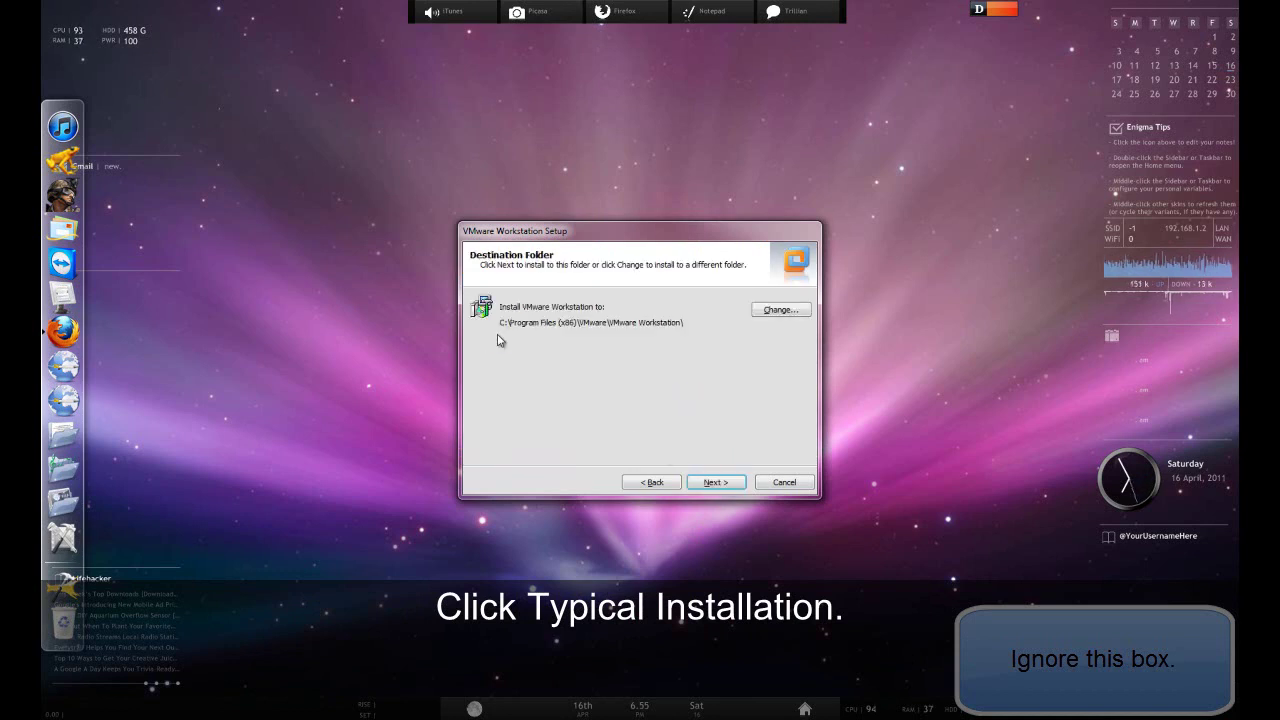
pyautogui.click(655, 482)
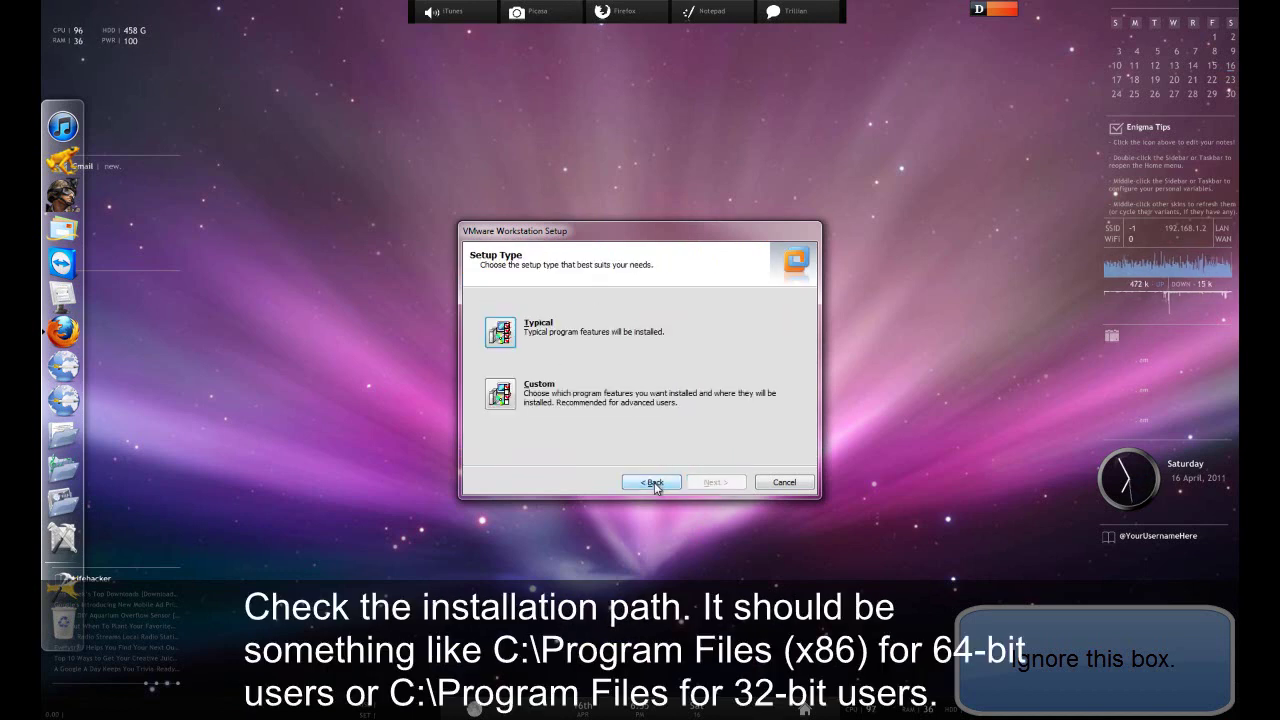
pyautogui.click(509, 330)
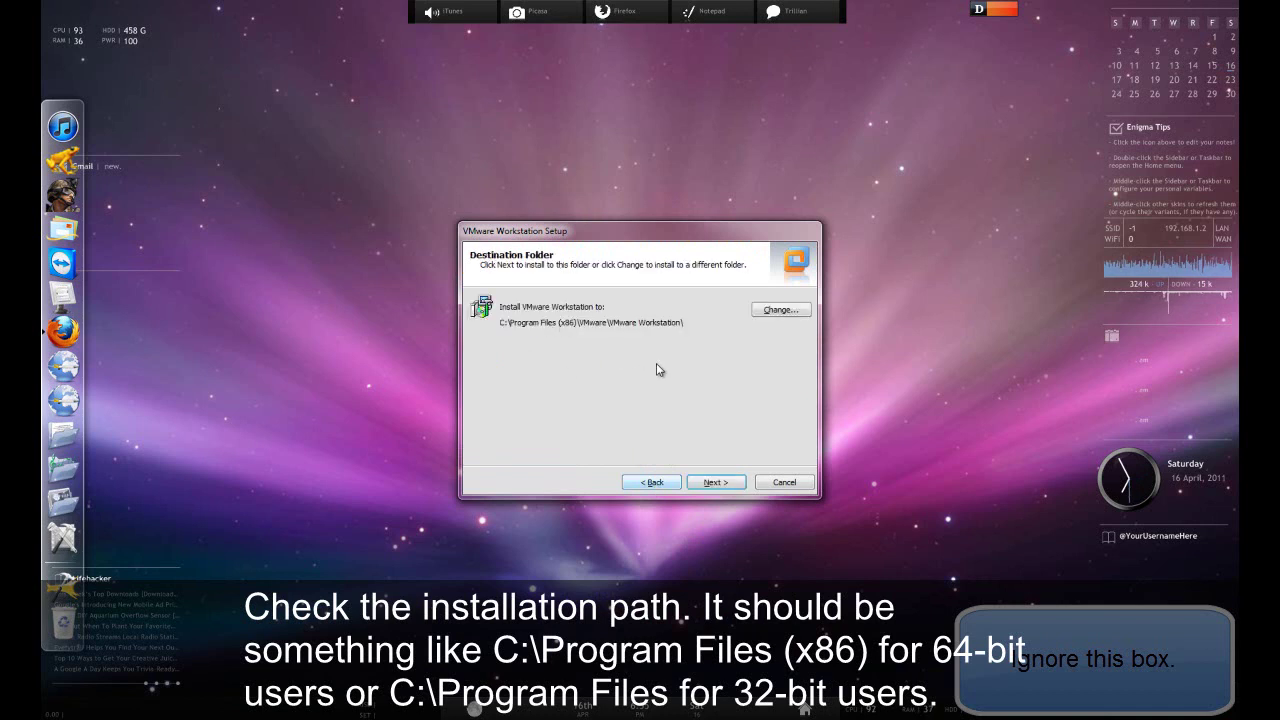
pyautogui.click(714, 482)
# Keep the Help improve VMware Workstation option and the Desktop, Start Menu and Quick Launch shortcuts, and start the installation
pyautogui.click(714, 482)
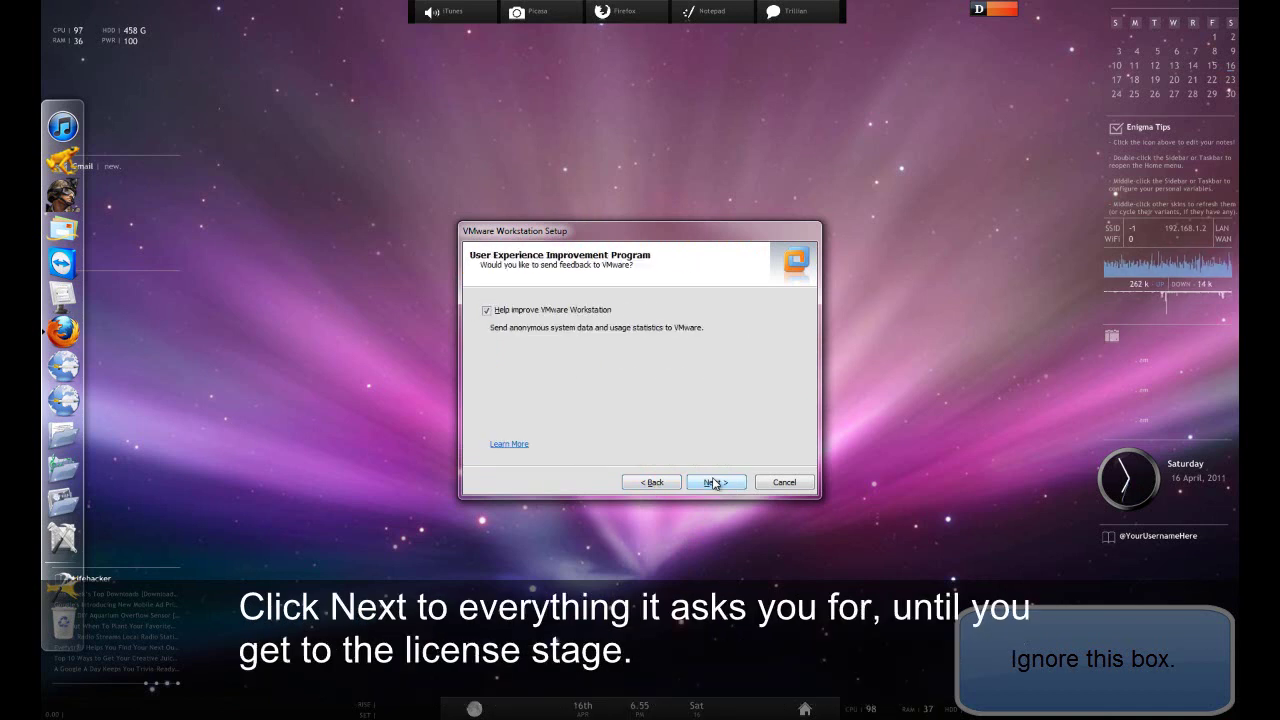
pyautogui.click(714, 482)
pyautogui.click(714, 482)
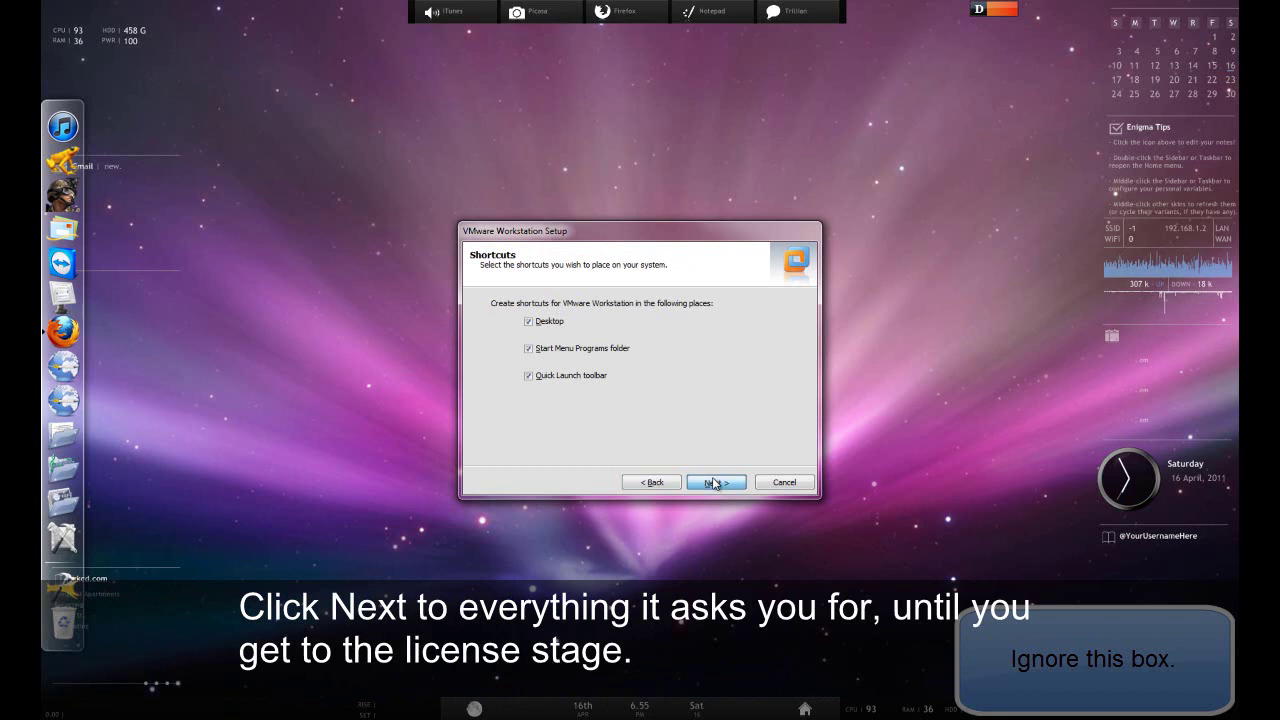
pyautogui.click(714, 482)
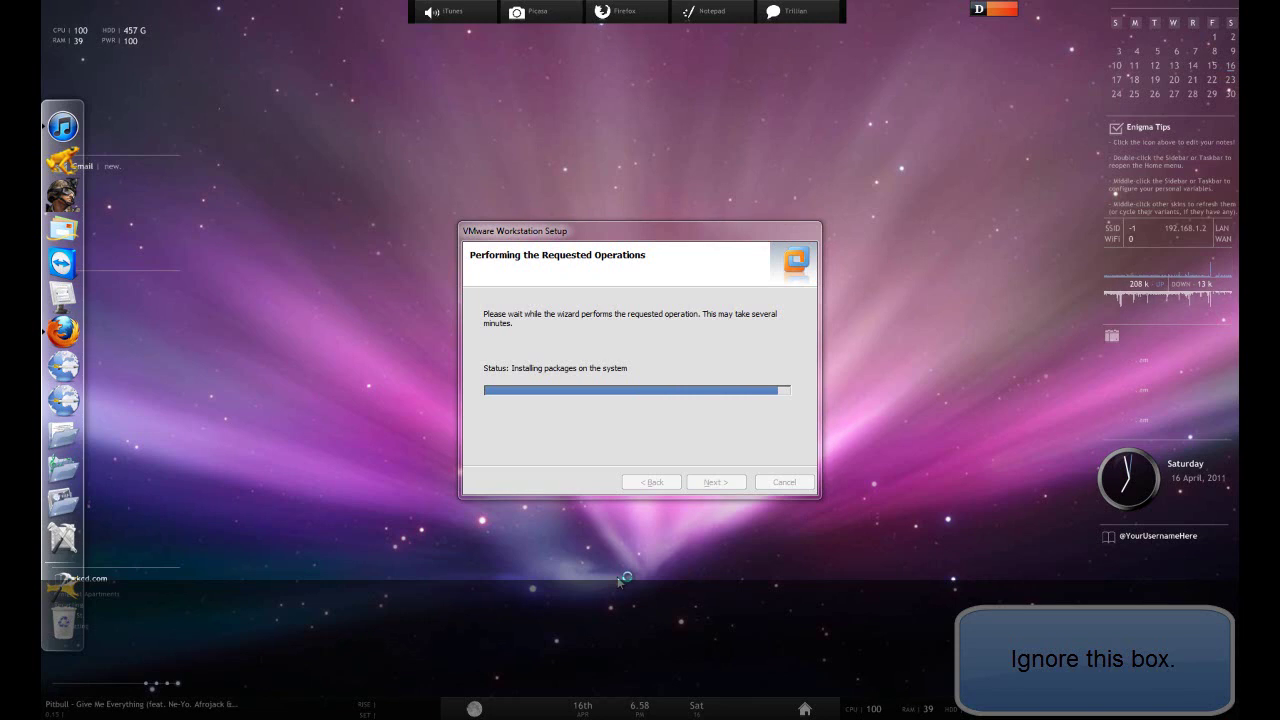
pyautogui.press('XF86AudioLowerVolume')
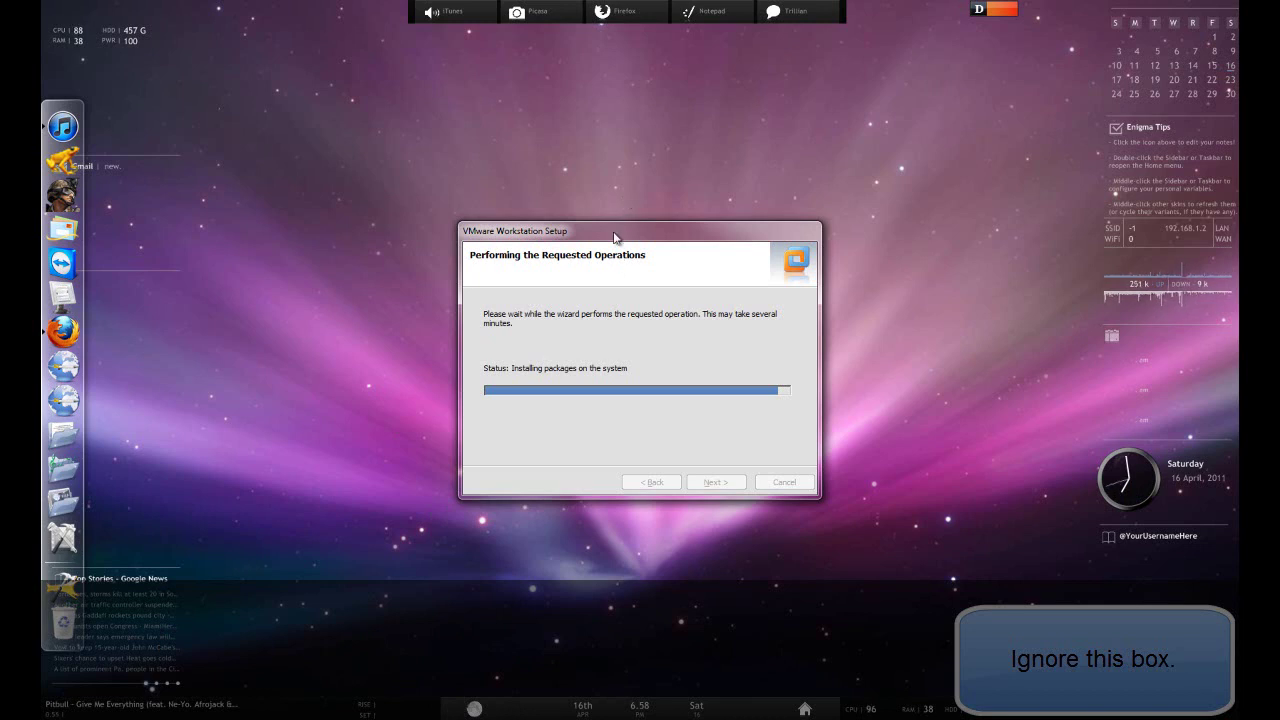
pyautogui.moveTo(557, 235); pyautogui.dragTo(820, 238)
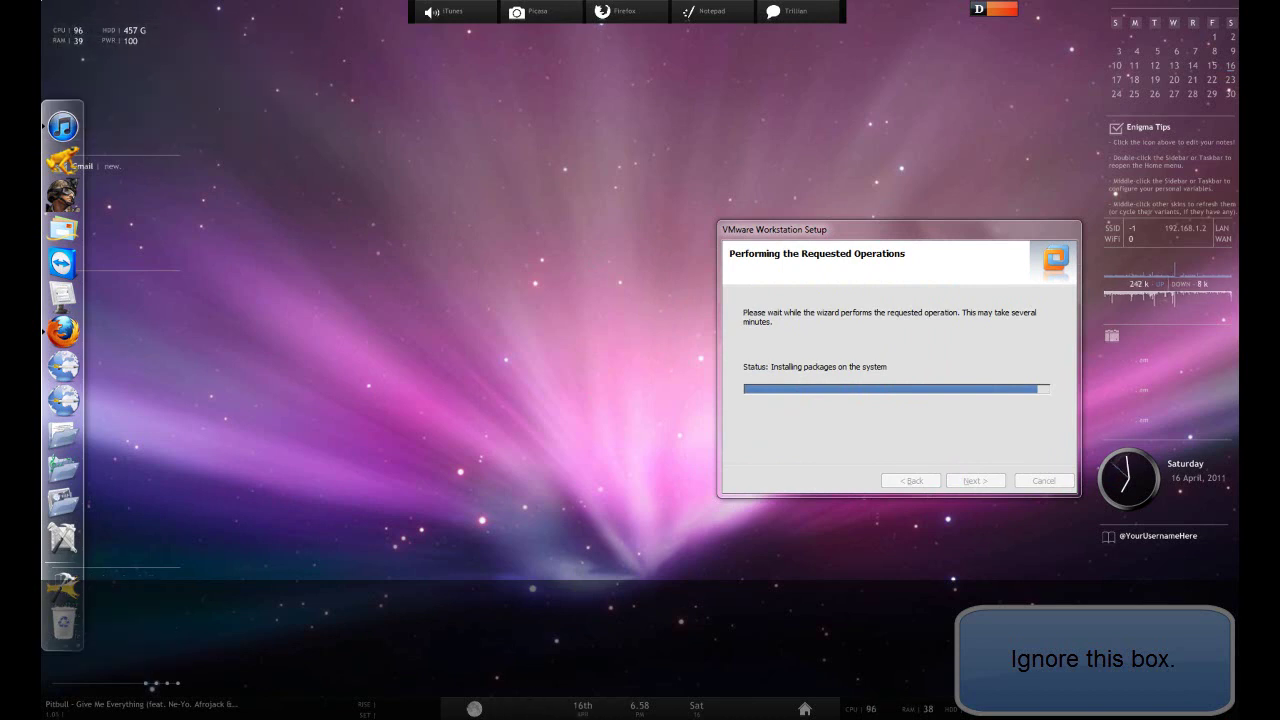
pyautogui.moveTo(886, 234); pyautogui.dragTo(635, 288)
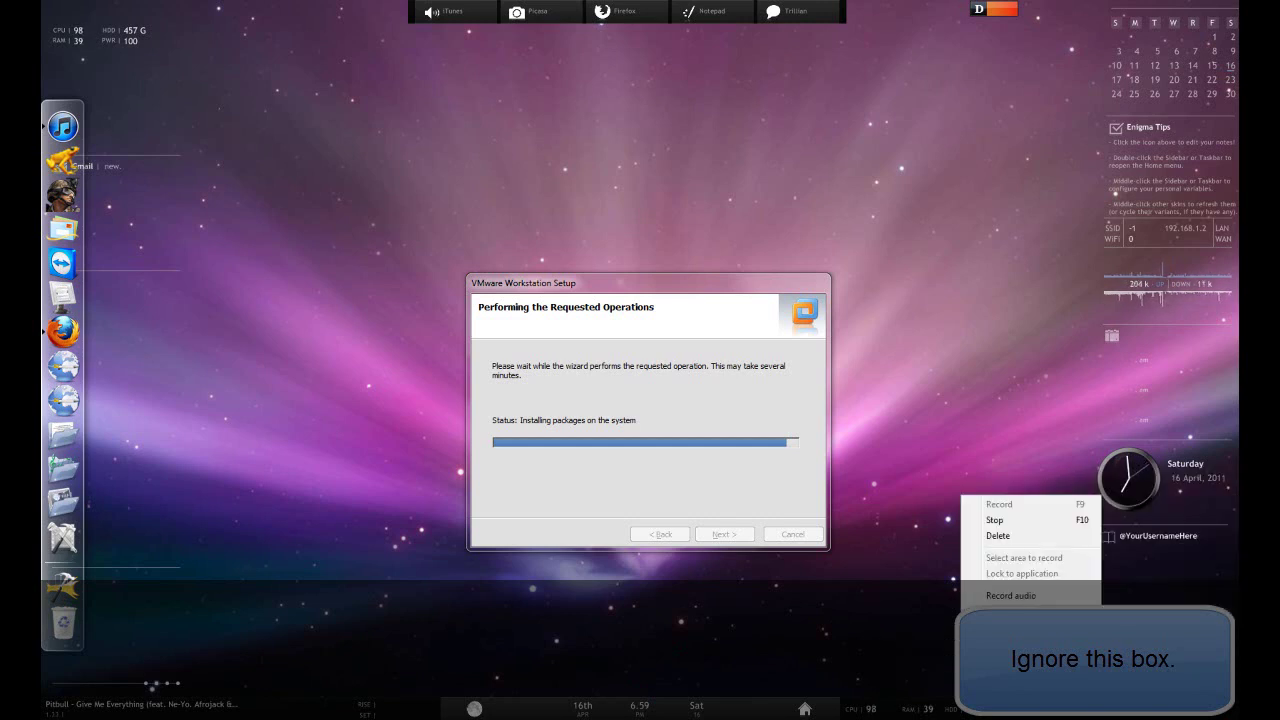
pyautogui.click(645, 484)
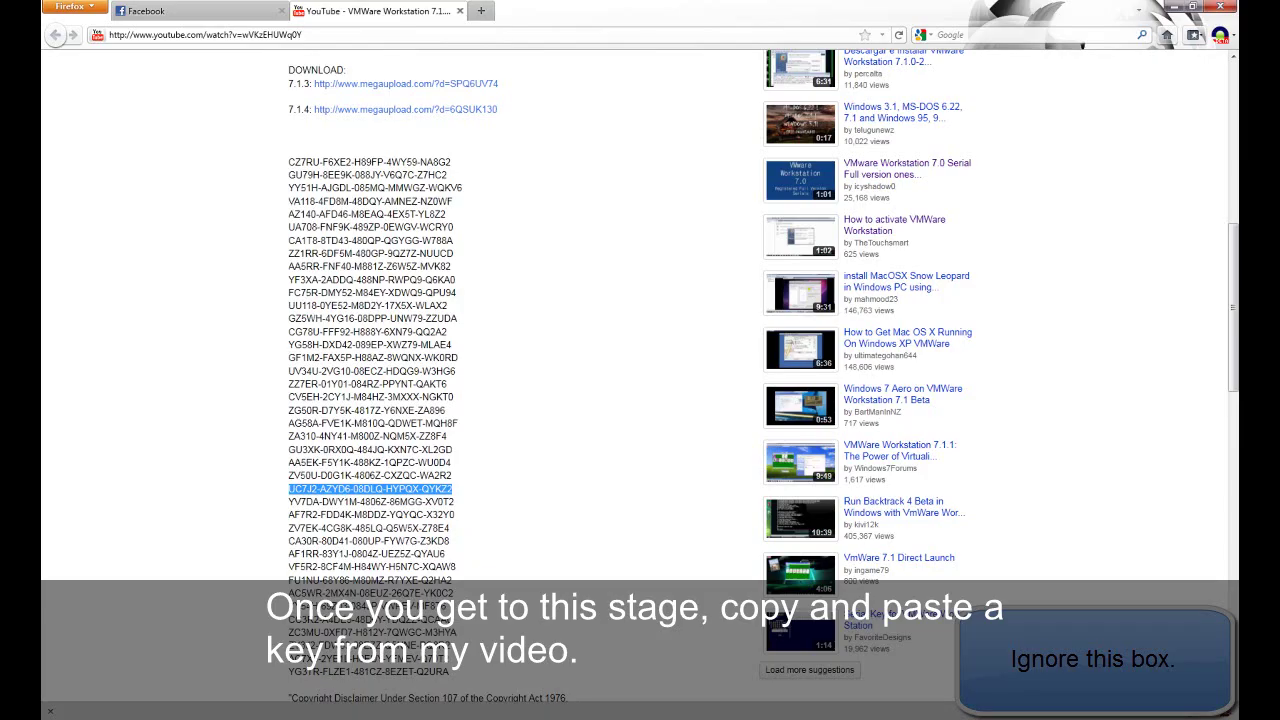
# Copy the highlighted licence key from the video description and submit it in the setup wizard's License Key field
pyautogui.rightClick(320, 490)
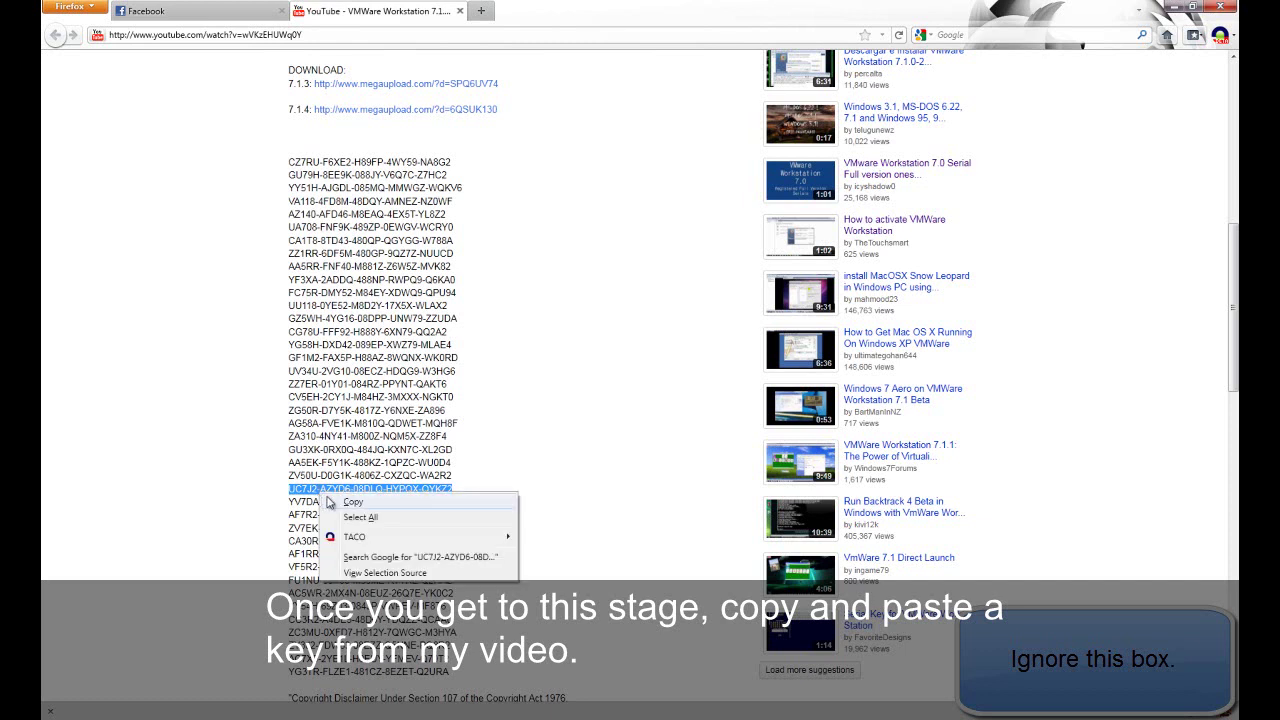
pyautogui.click(340, 502)
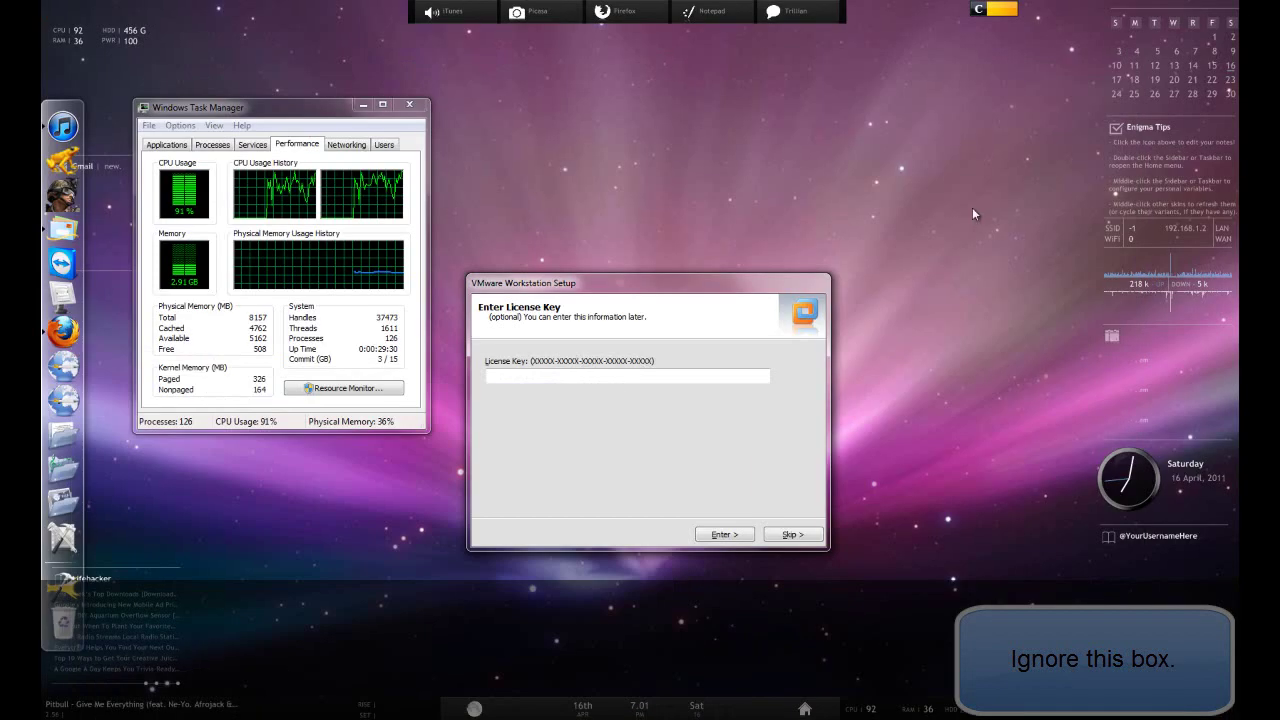
pyautogui.click(690, 377)
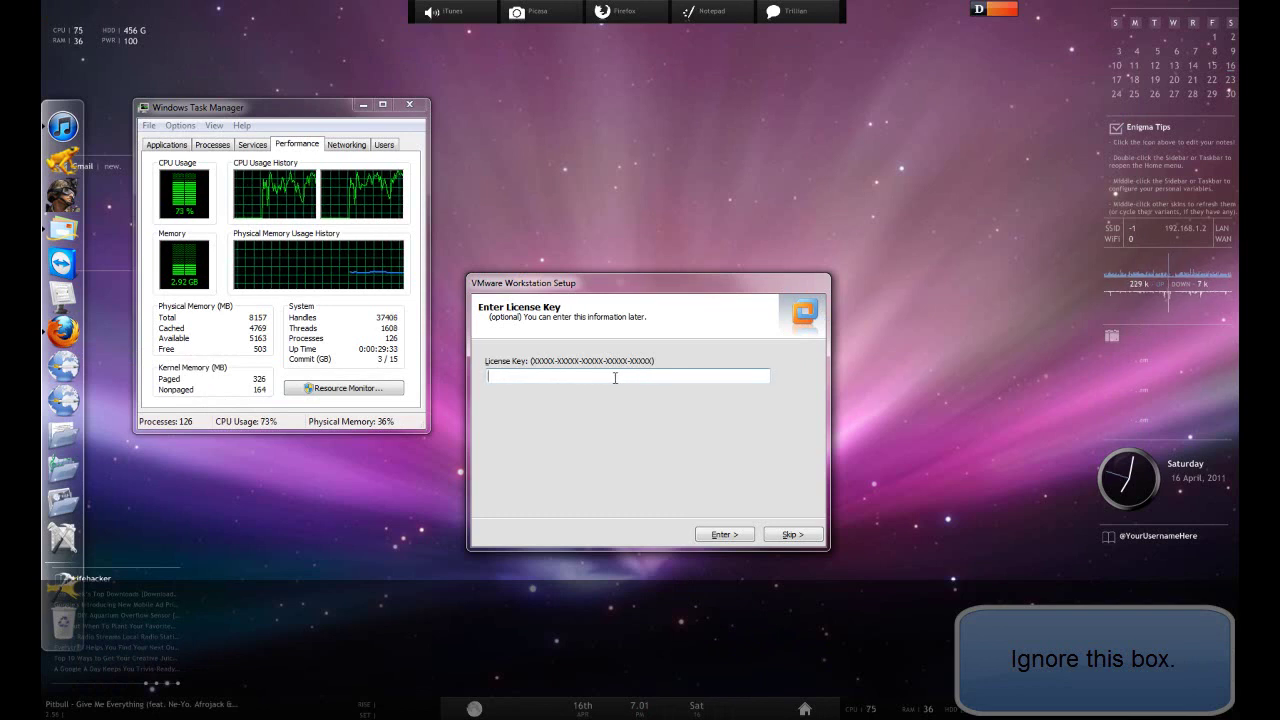
pyautogui.hotkey('ctrl', 'v')
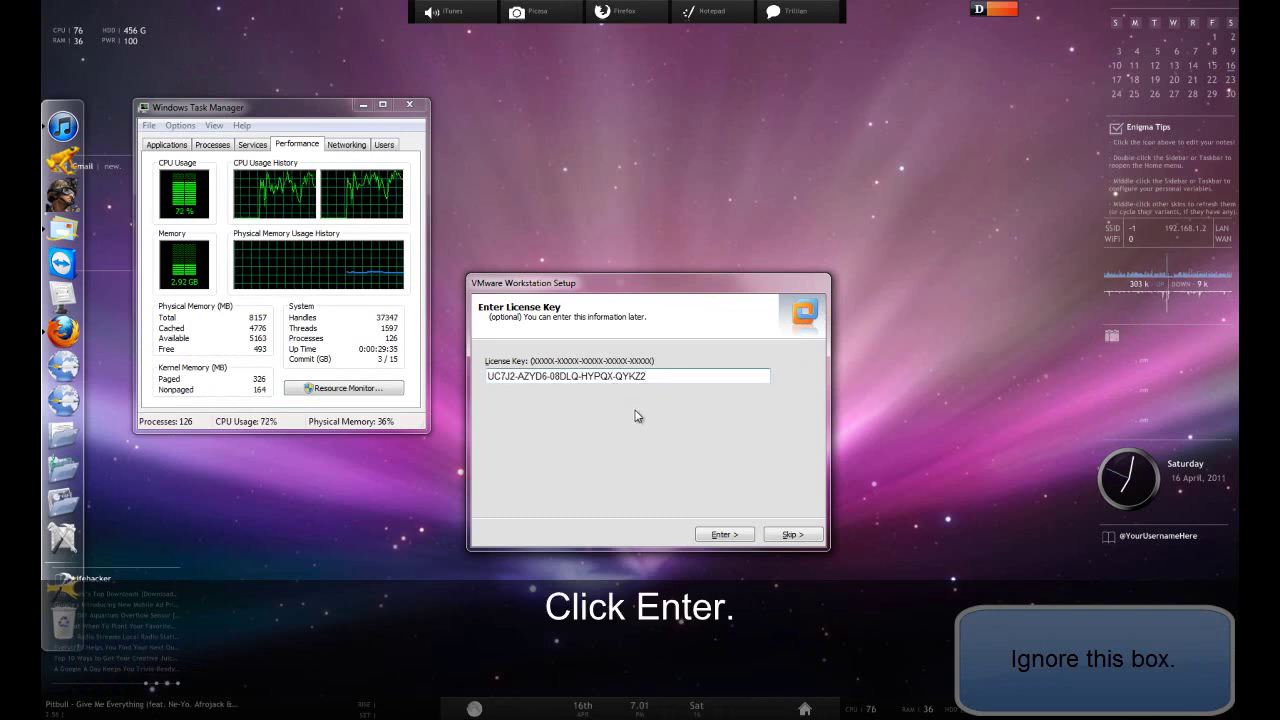
pyautogui.click(712, 534)
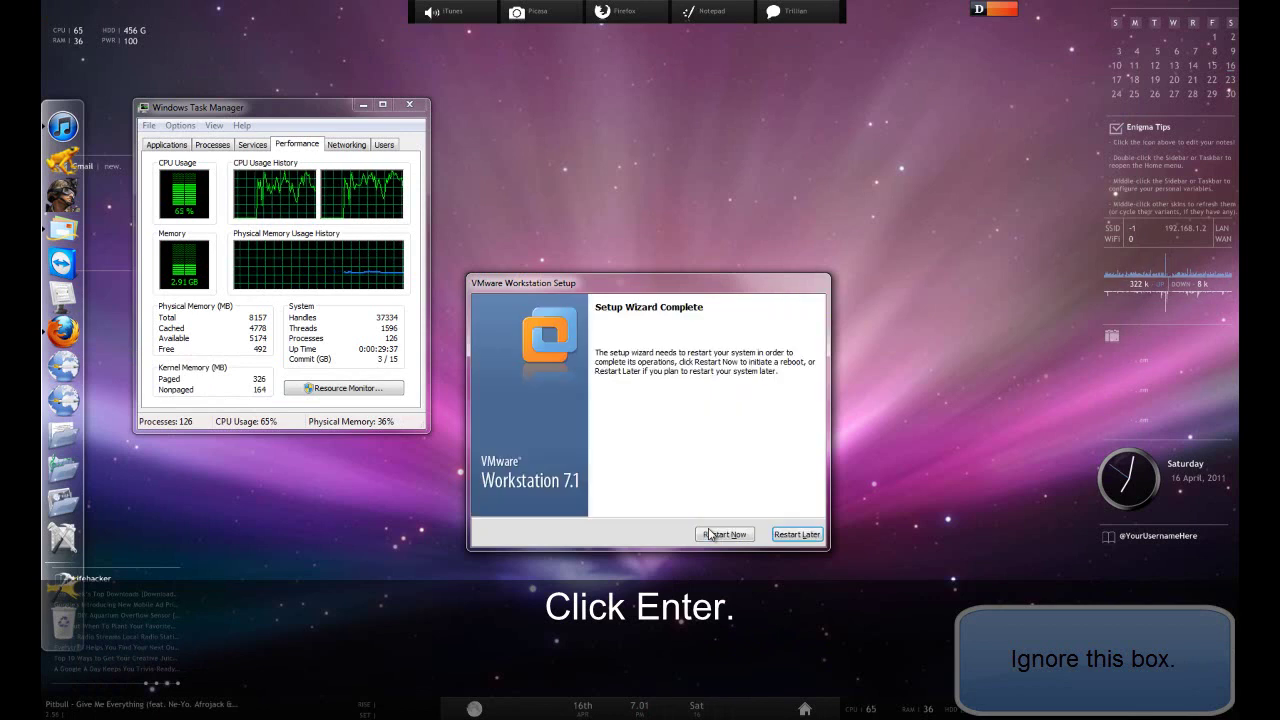
# Finish the setup wizard by postponing the restart, and launch VMware Workstation from the VMware program folder
pyautogui.click(797, 534)
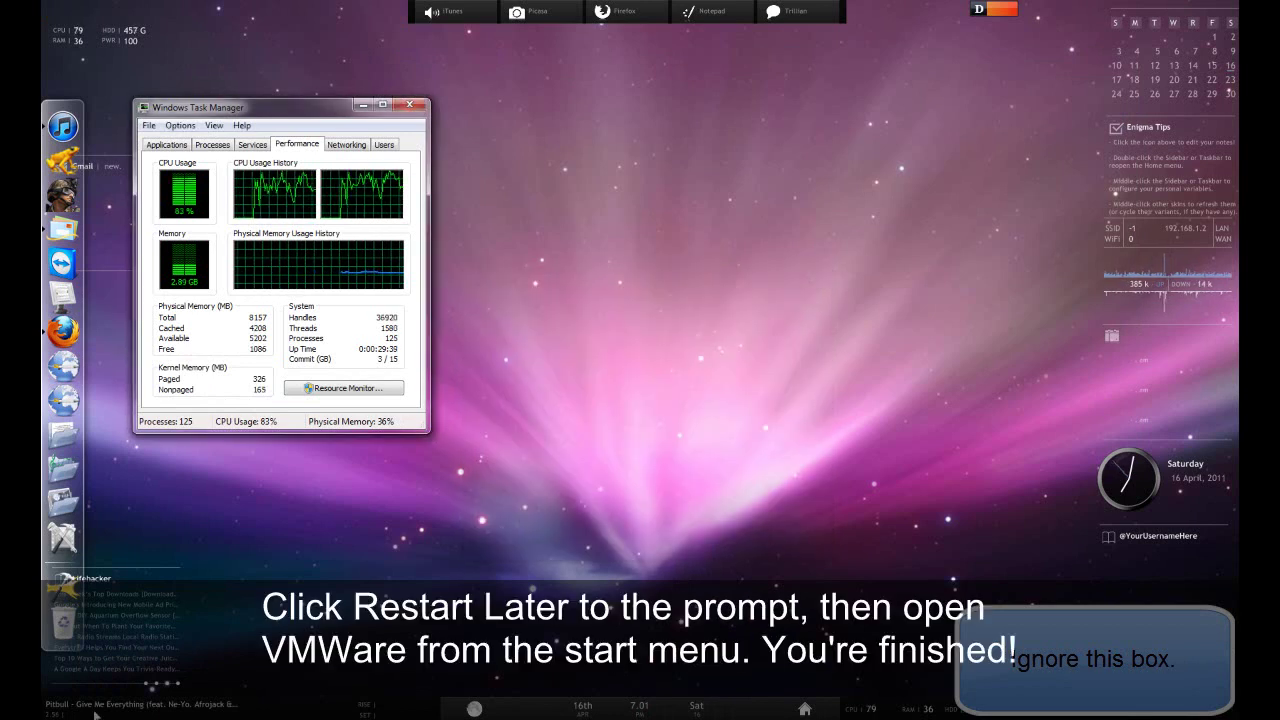
pyautogui.press('super')
pyautogui.click(85, 671)
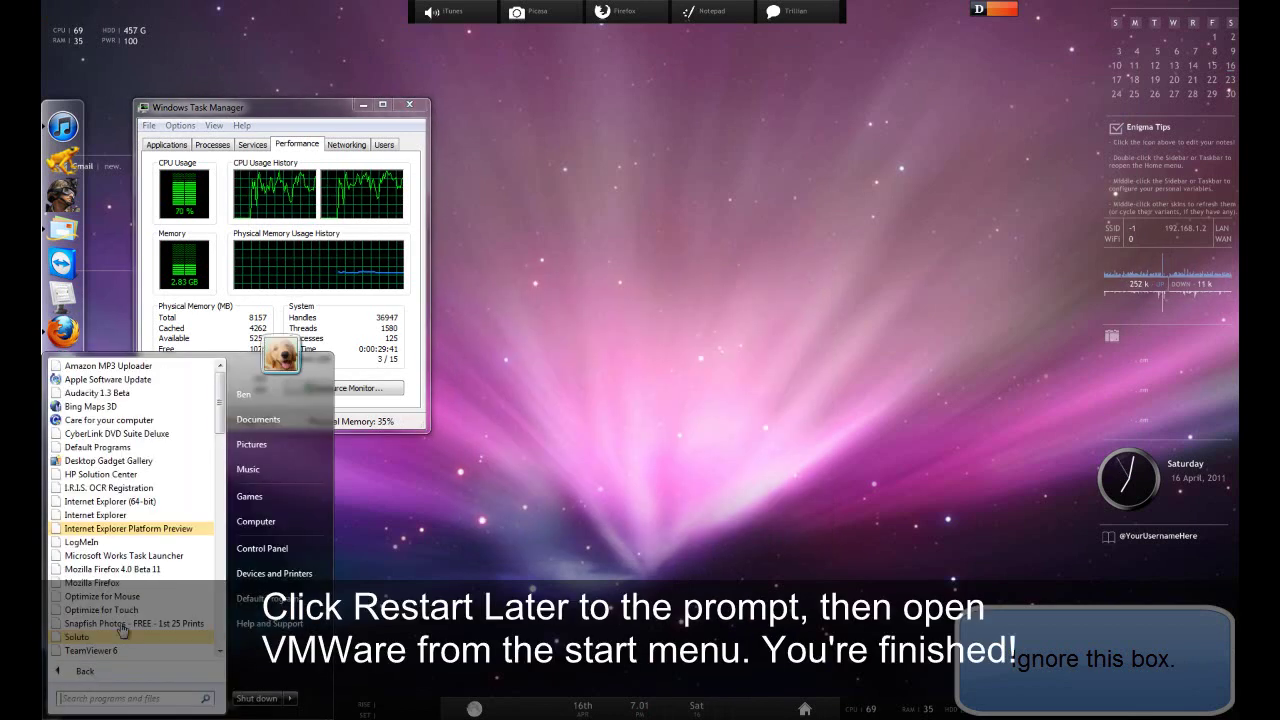
pyautogui.scroll(-10, 222, 477)
pyautogui.moveTo(222, 477); pyautogui.dragTo(221, 606)
pyautogui.scroll(-1, 195, 615)
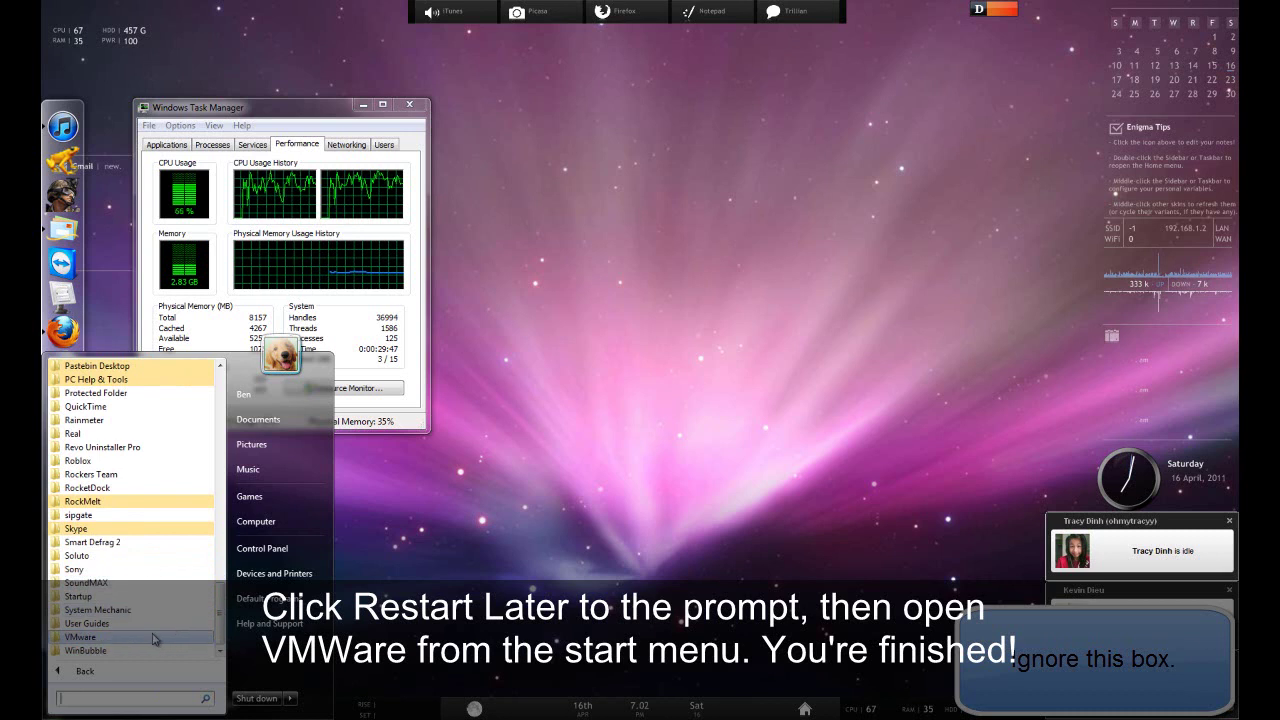
pyautogui.click(155, 638)
pyautogui.click(137, 657)
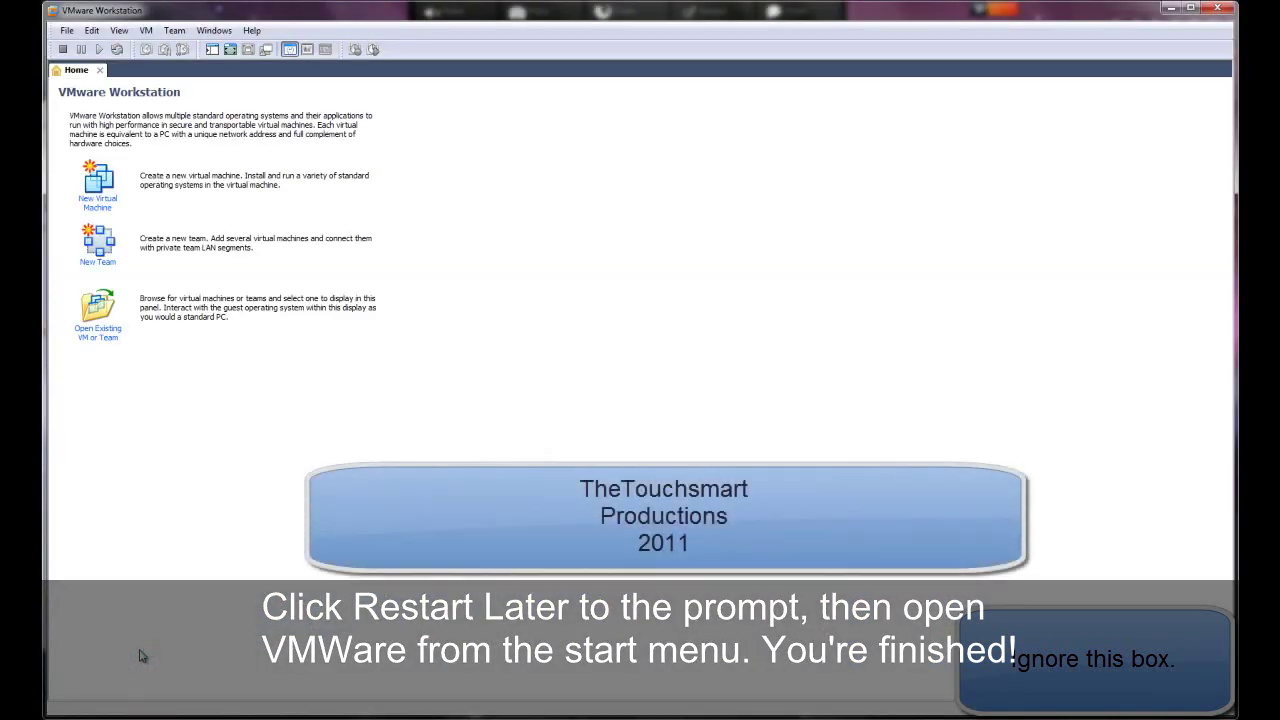
# Check the licence expiration and the version in the About VMware Workstation information
pyautogui.click(252, 30)
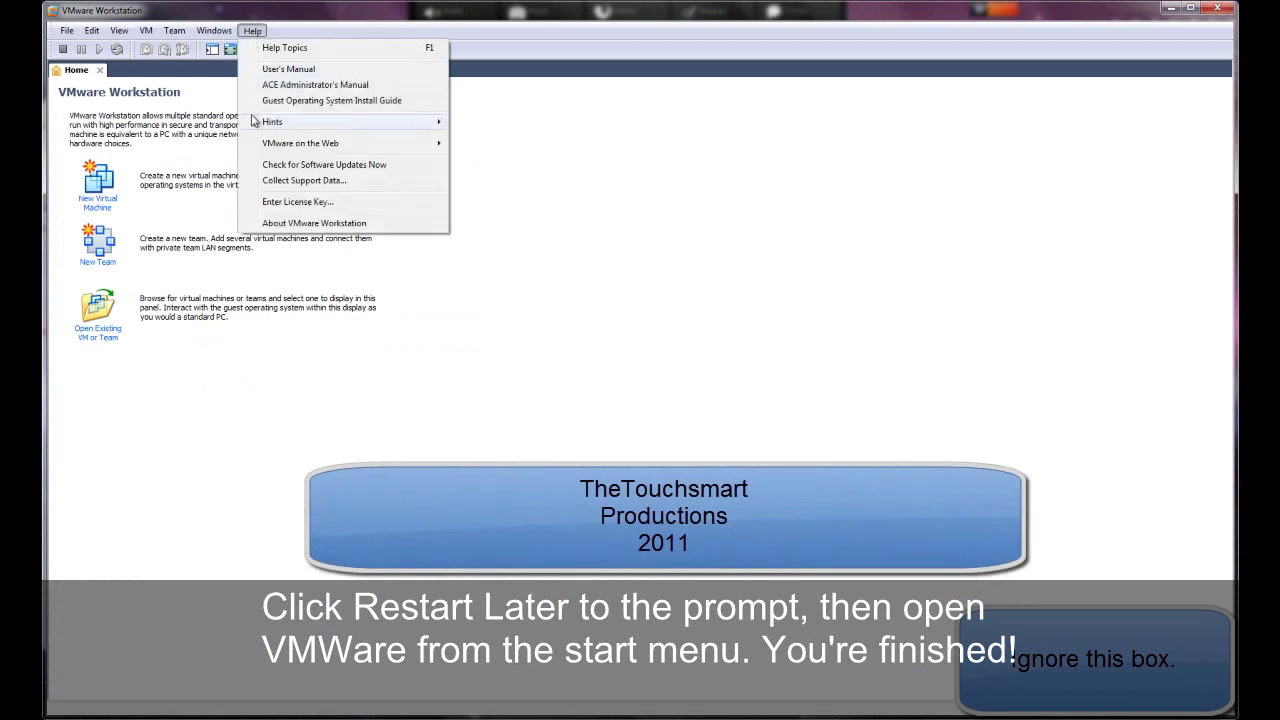
pyautogui.click(260, 223)
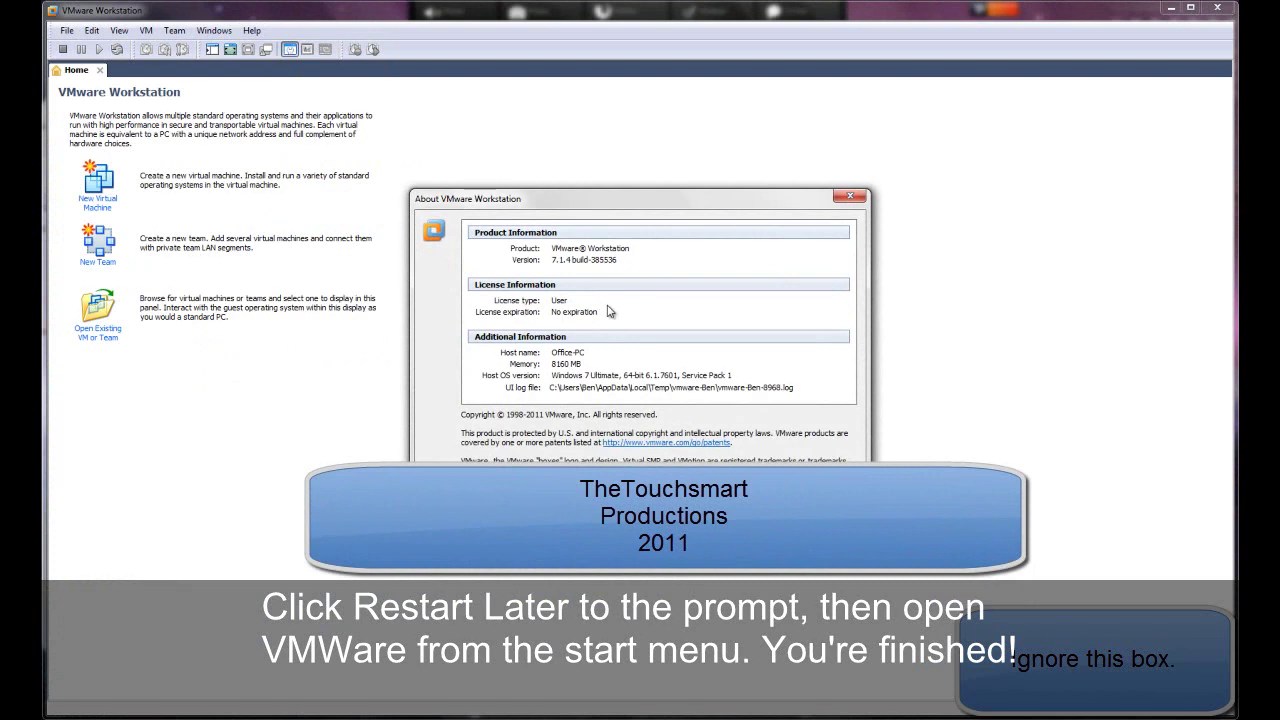
pyautogui.moveTo(579, 312); pyautogui.dragTo(549, 313)
pyautogui.moveTo(620, 257); pyautogui.dragTo(549, 260)
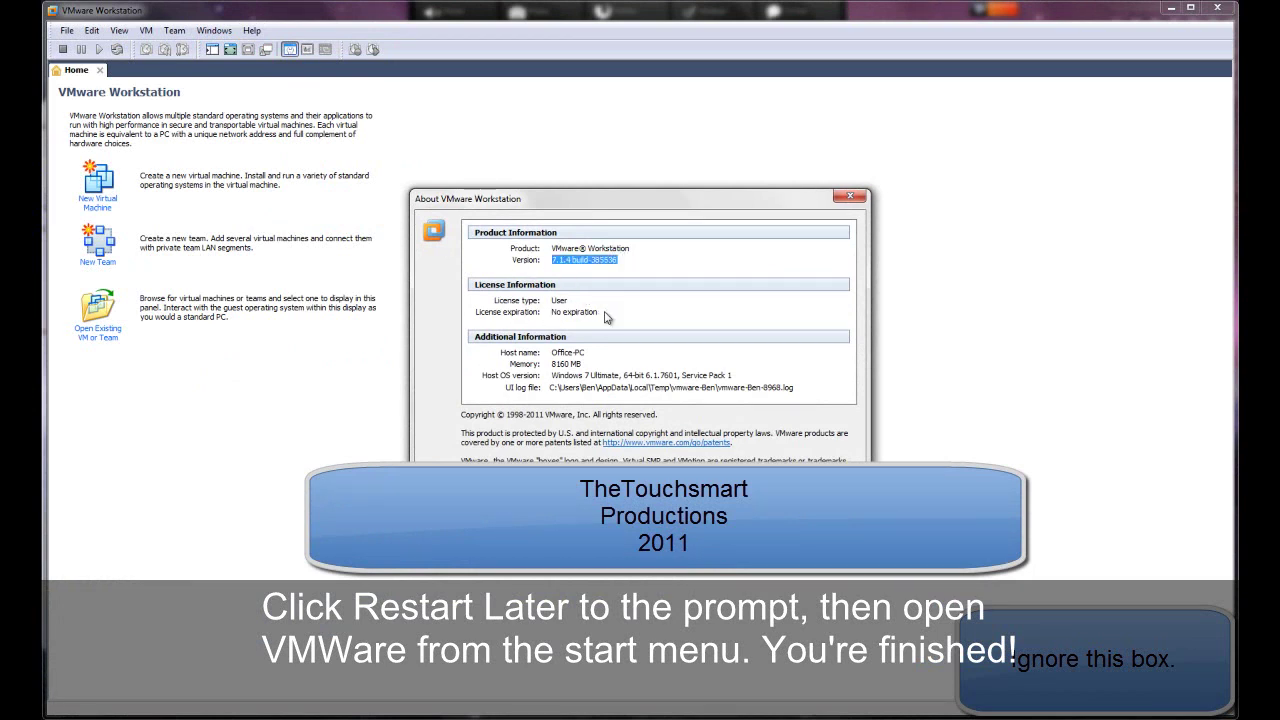